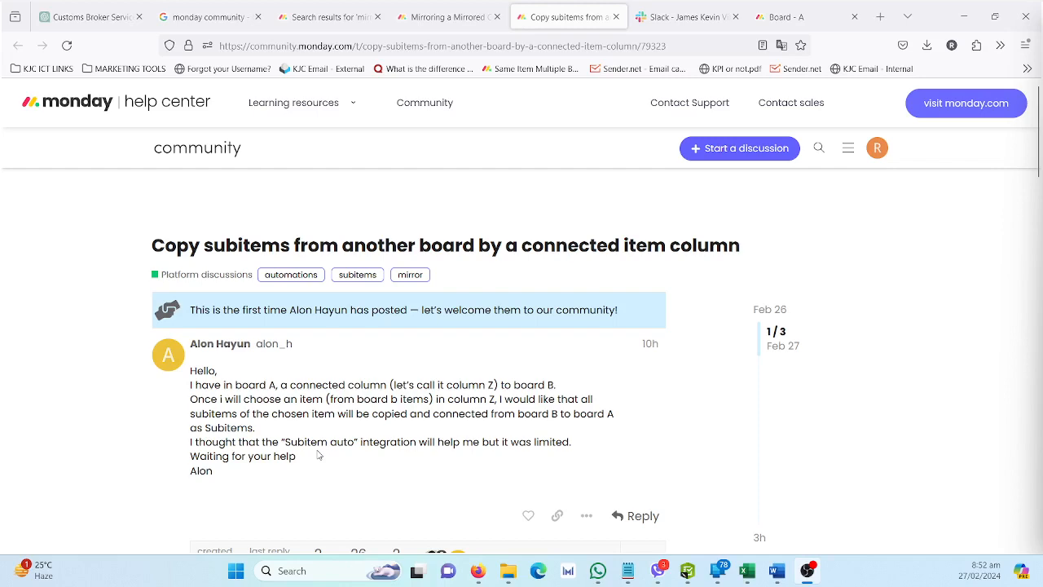
- Read the community question about copying subitems between boards and its replies, and switch to Board - A
{"action": "scroll", "coordinate": [318, 454], "scroll_direction": "down", "scroll_amount": 5}
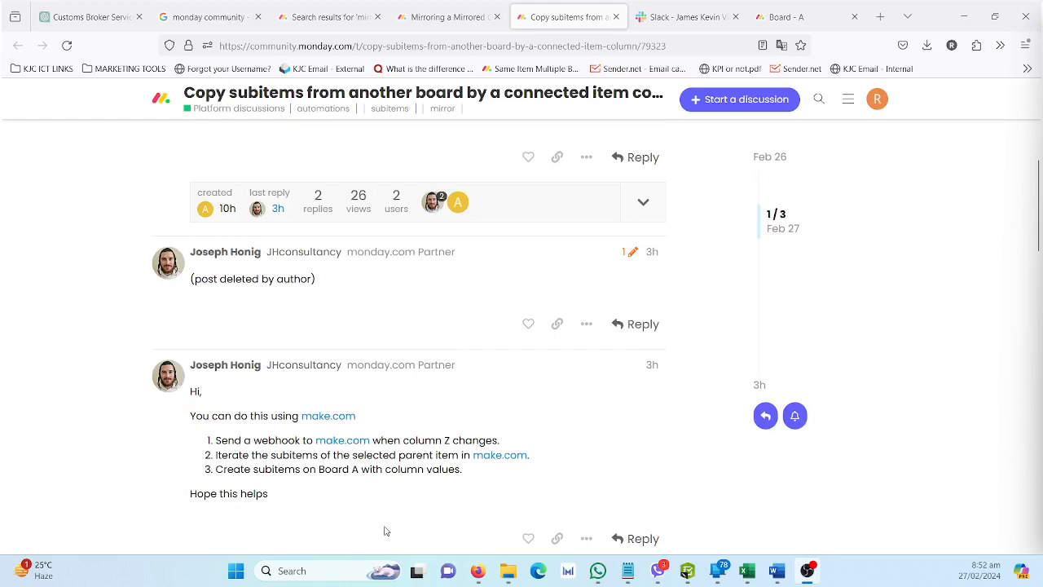
{"action": "scroll", "coordinate": [400, 457], "scroll_direction": "up", "scroll_amount": 2}
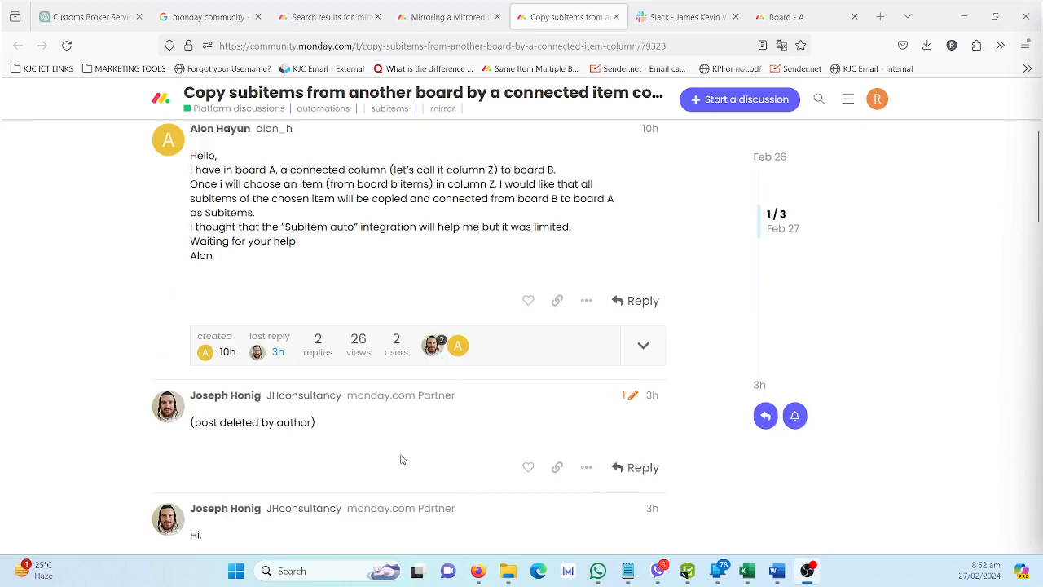
{"action": "left_click", "coordinate": [762, 24]}
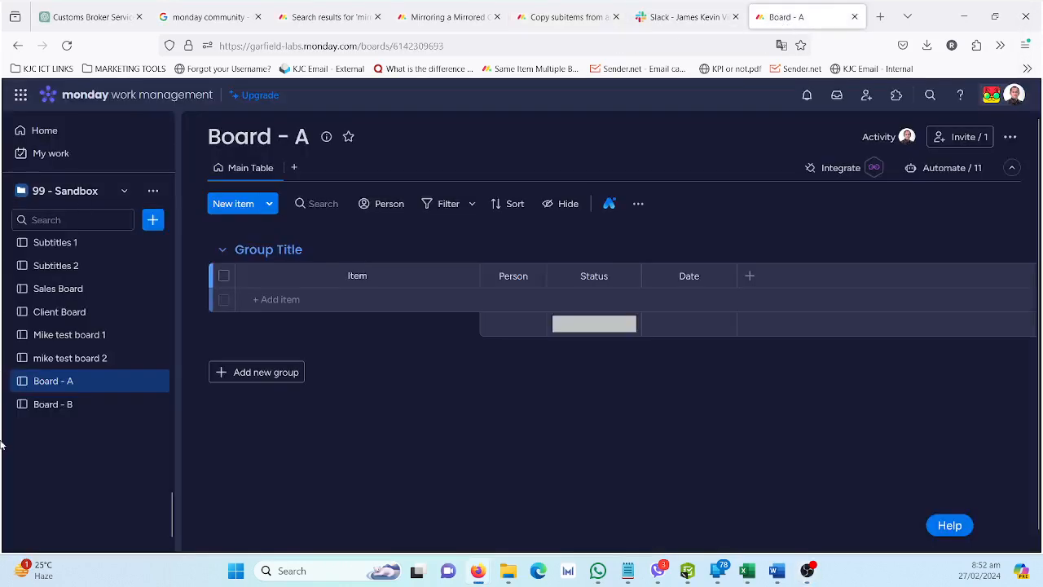
- View Board - B and Board - A alternately to compare their contents, ending on Board - A
{"action": "left_click", "coordinate": [91, 405]}
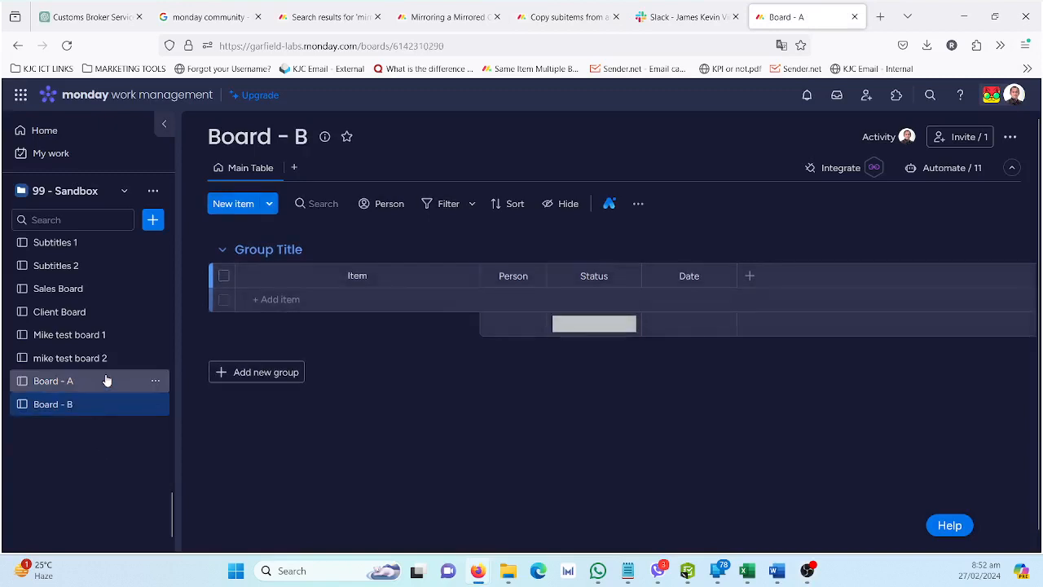
{"action": "left_click", "coordinate": [106, 380]}
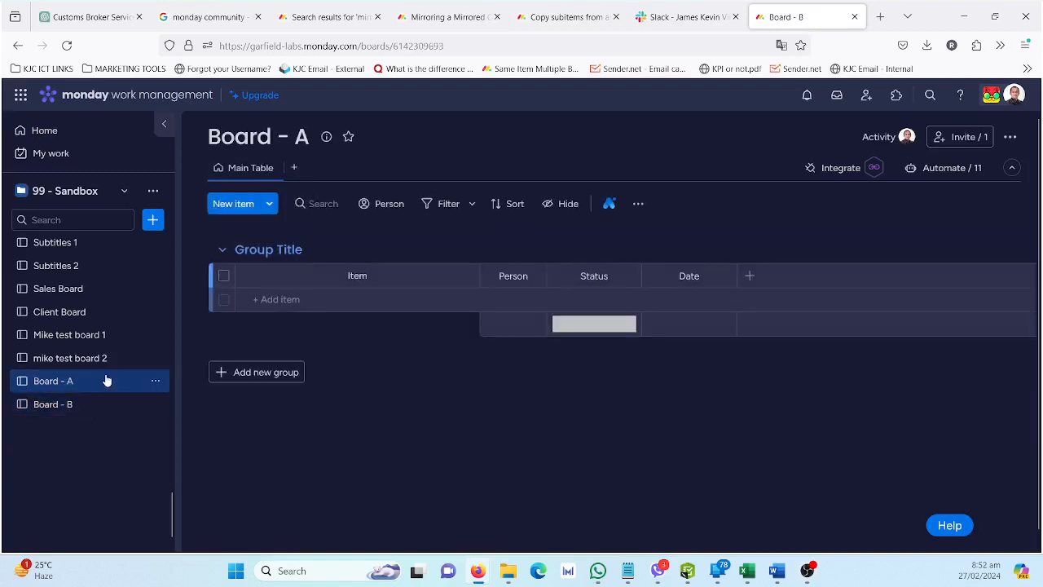
{"action": "left_click", "coordinate": [88, 404]}
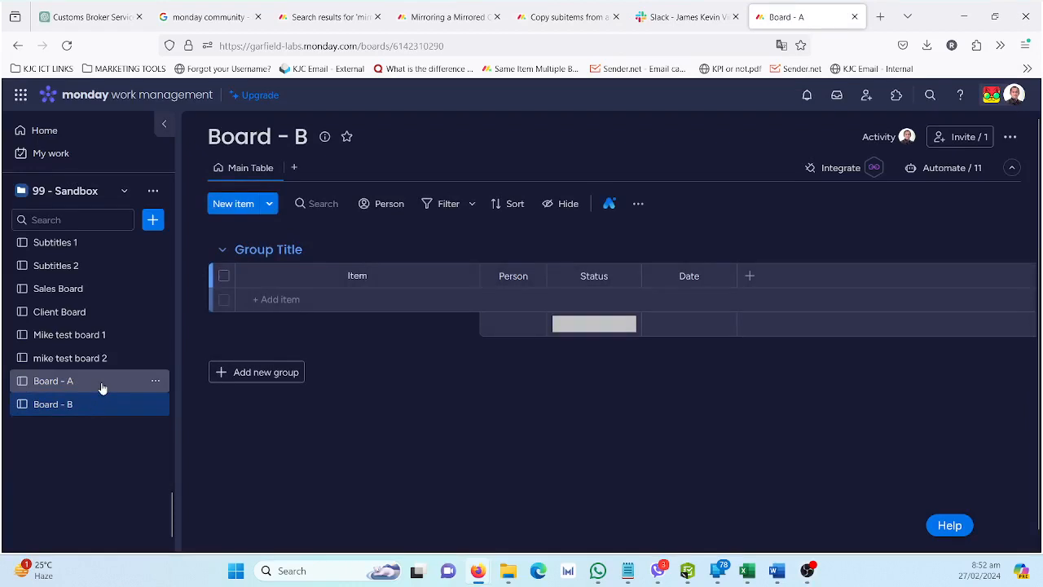
{"action": "left_click", "coordinate": [102, 386]}
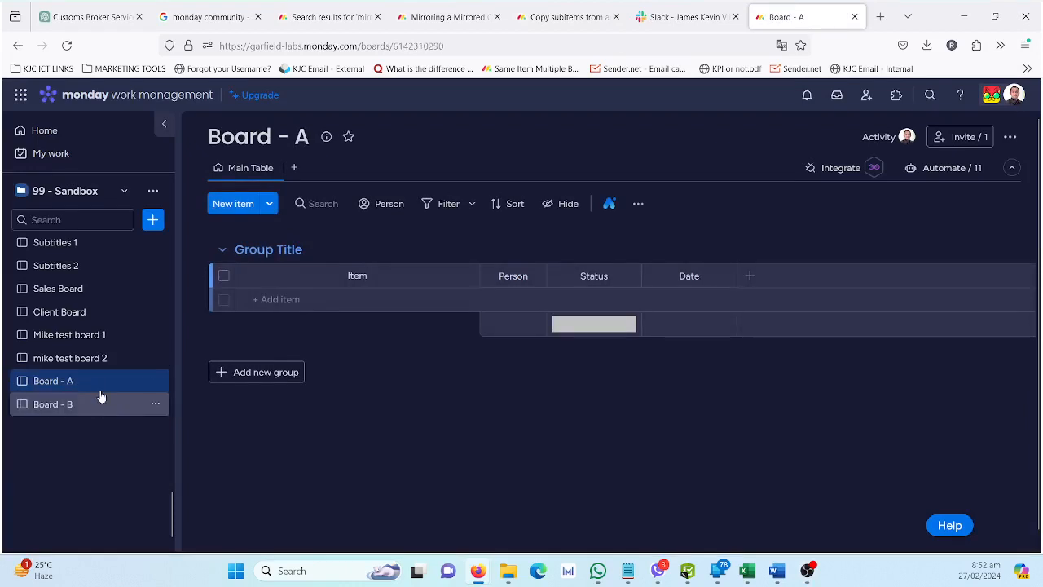
{"action": "left_click", "coordinate": [101, 396]}
{"action": "left_click", "coordinate": [100, 381]}
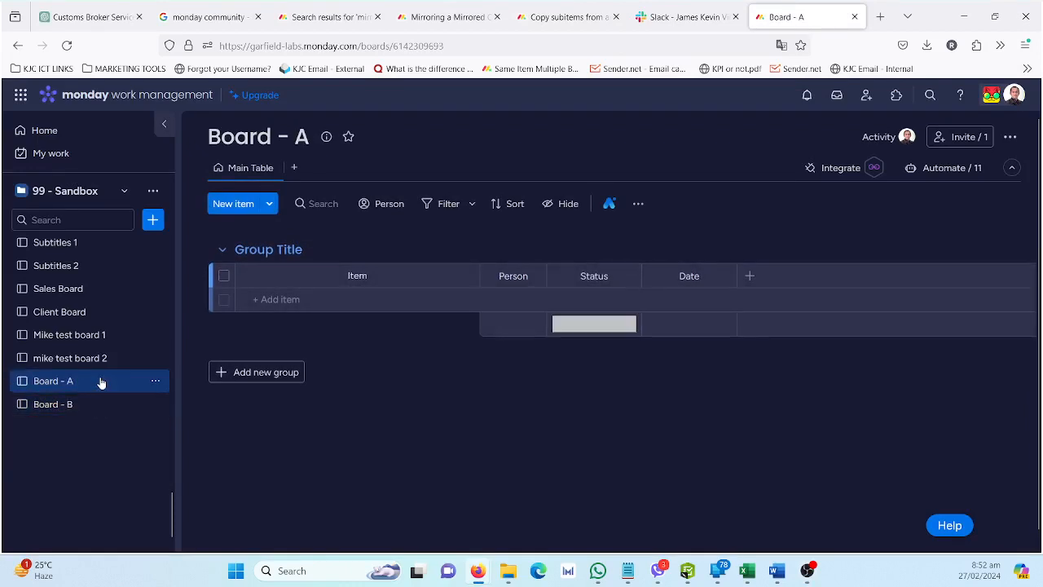
- Search the app marketplace for "same item", view the Same Item Multiple Boards app page, and return to Board - A
{"action": "left_click", "coordinate": [896, 97]}
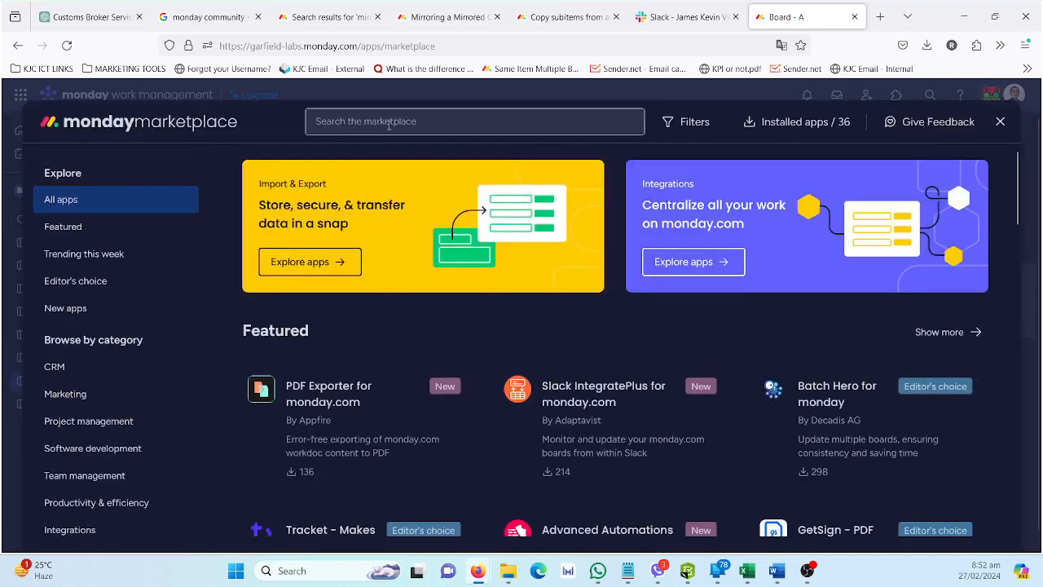
{"action": "left_click", "coordinate": [389, 122]}
{"action": "type", "text": "same item"}
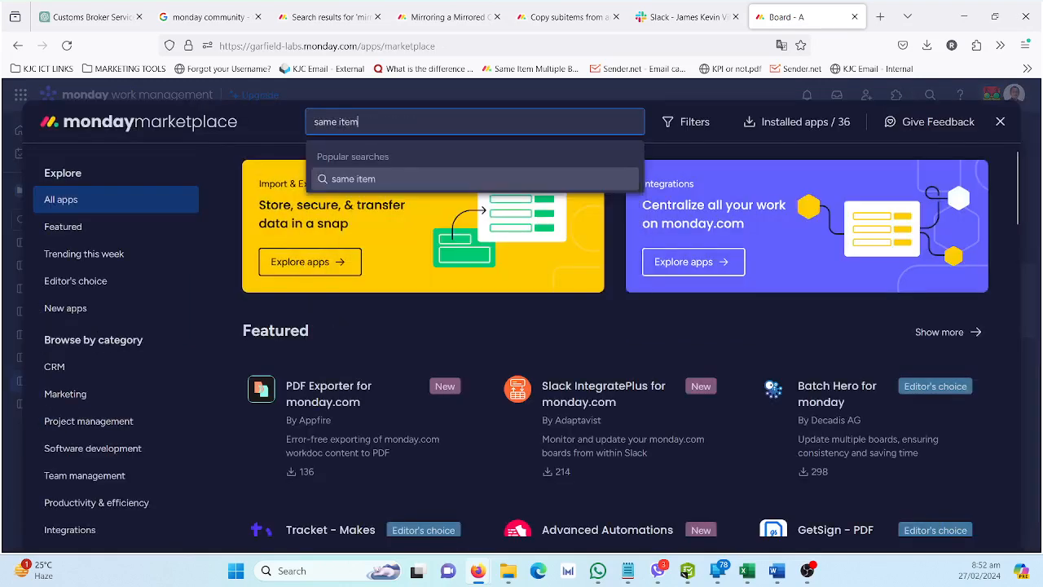
{"action": "key", "text": "Return"}
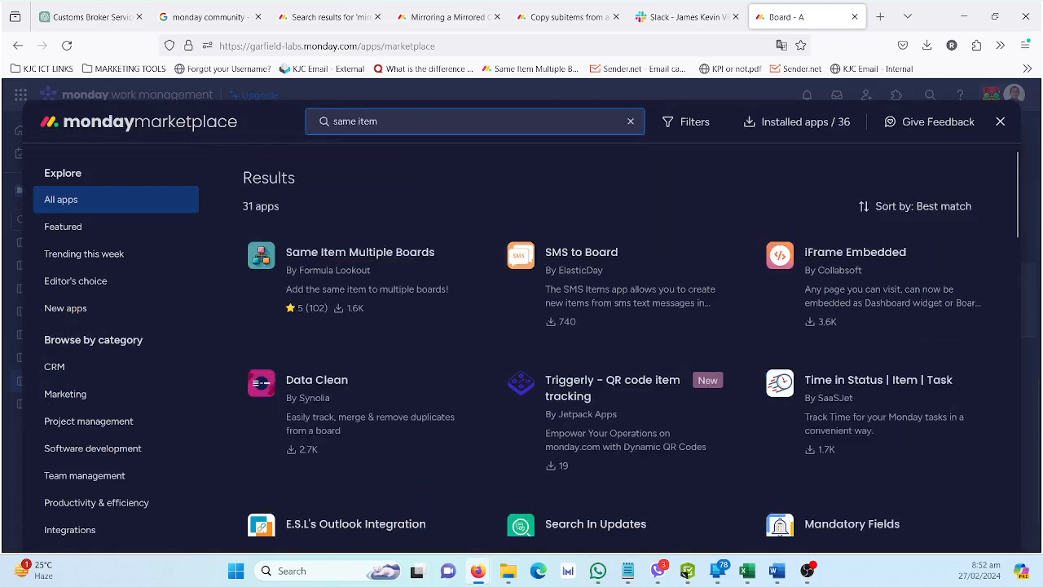
{"action": "left_click", "coordinate": [348, 294]}
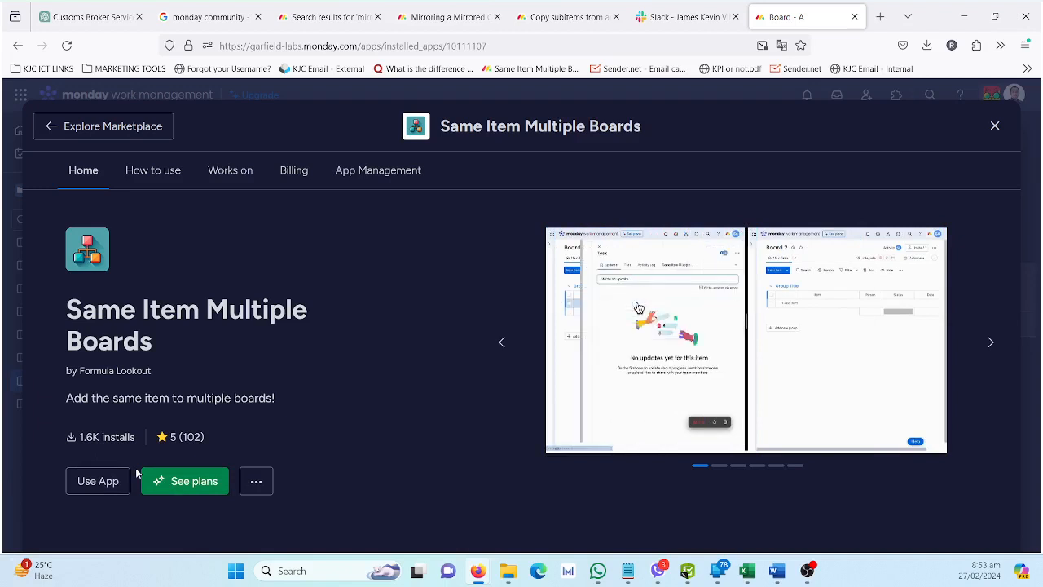
{"action": "left_click", "coordinate": [996, 127]}
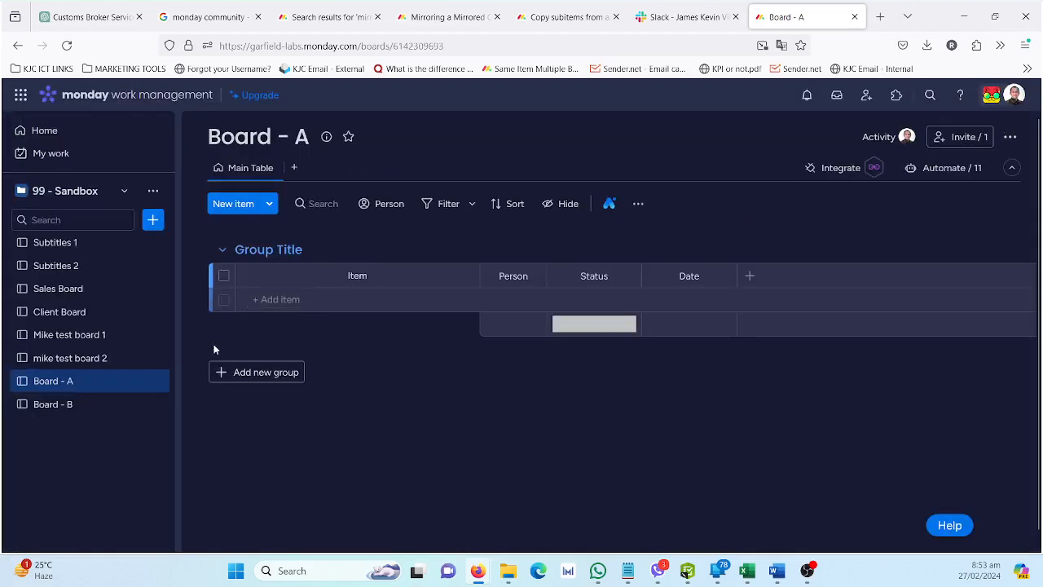
- Add an item named "item 1" to Group Title on Board - A and check Board - B before returning
{"action": "left_click", "coordinate": [281, 299]}
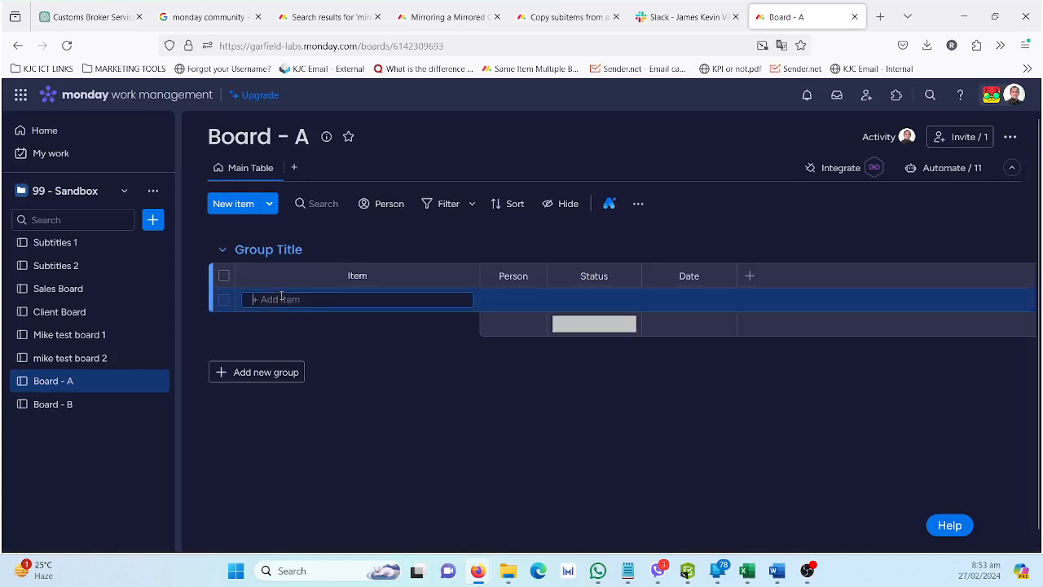
{"action": "type", "text": "item 1"}
{"action": "key", "text": "Return"}
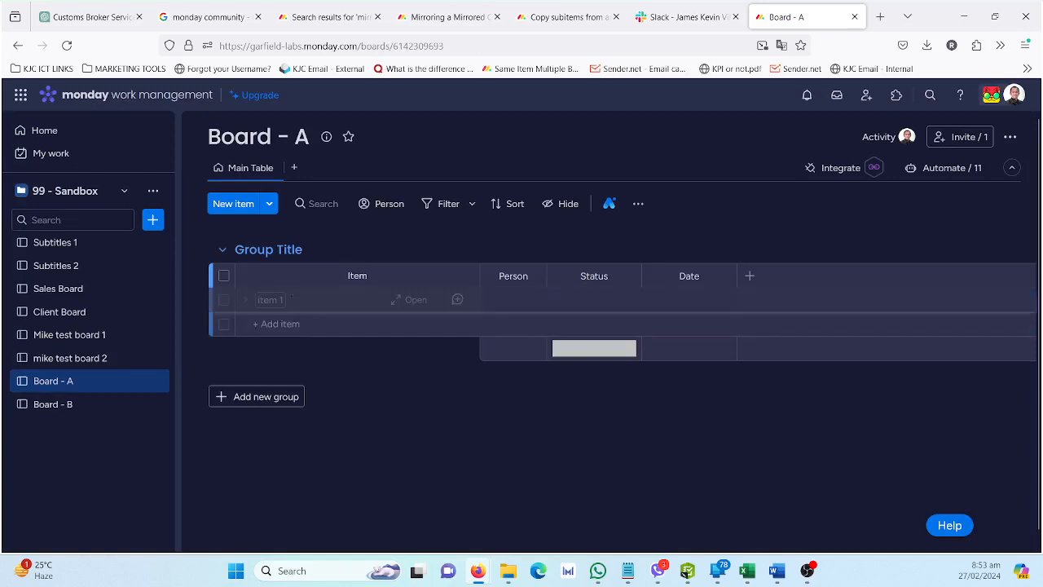
{"action": "left_click", "coordinate": [83, 411]}
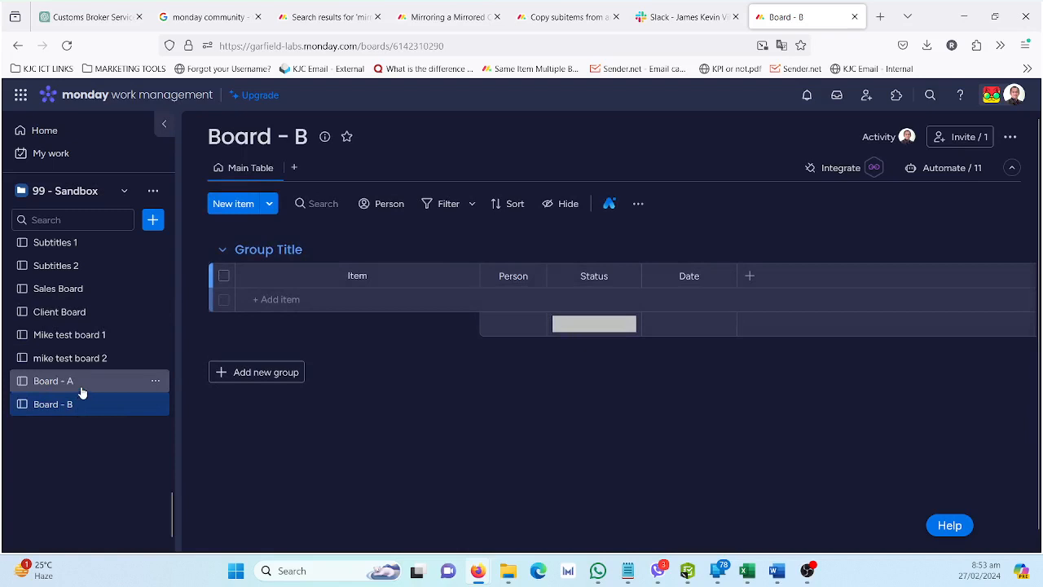
{"action": "left_click", "coordinate": [80, 389]}
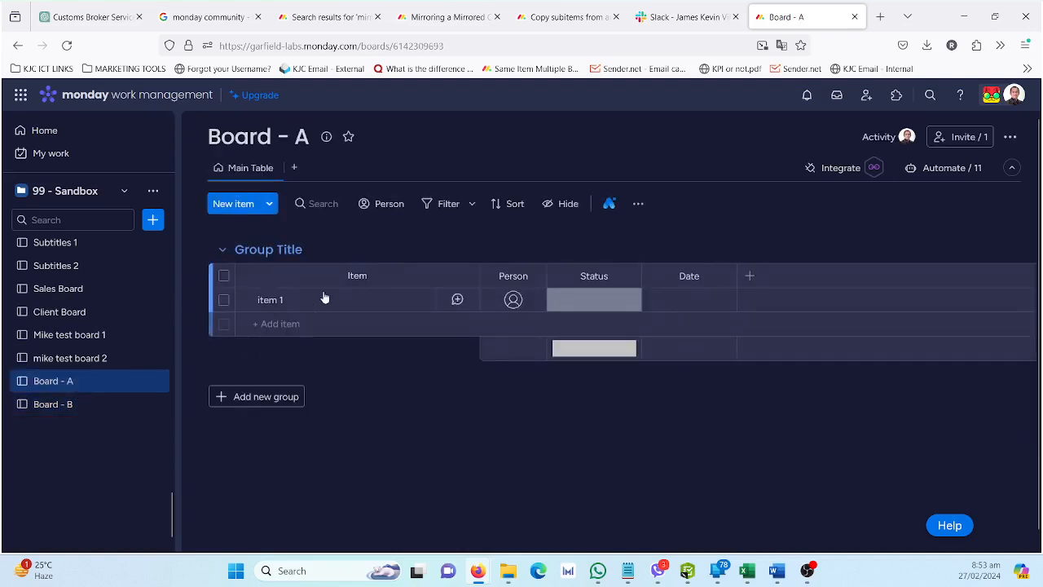
- Add two subitems named "sub item 1" and "sub item 2" under item 1 on Board - A
{"action": "left_click", "coordinate": [245, 302]}
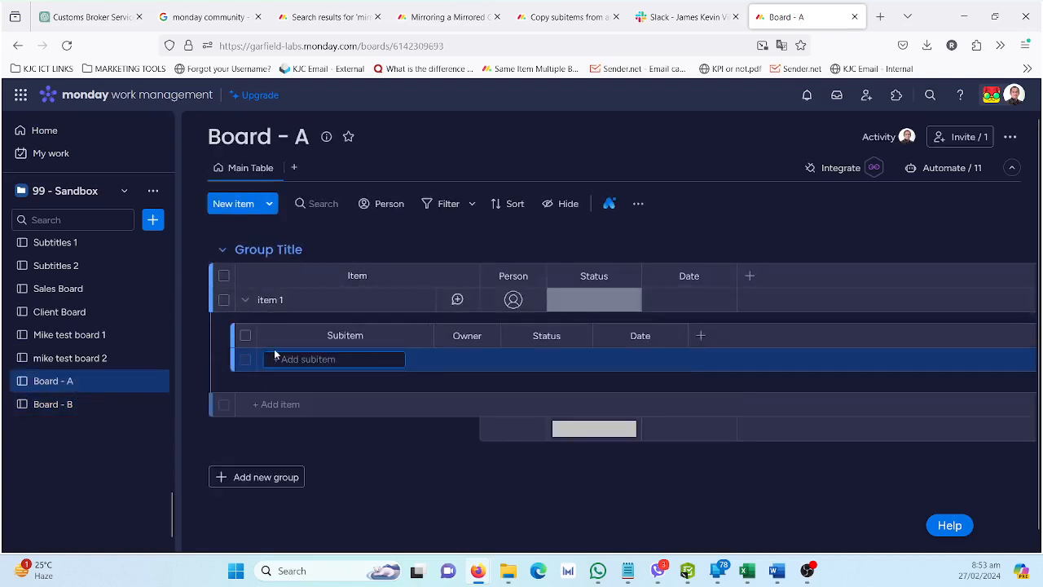
{"action": "type", "text": "sub item"}
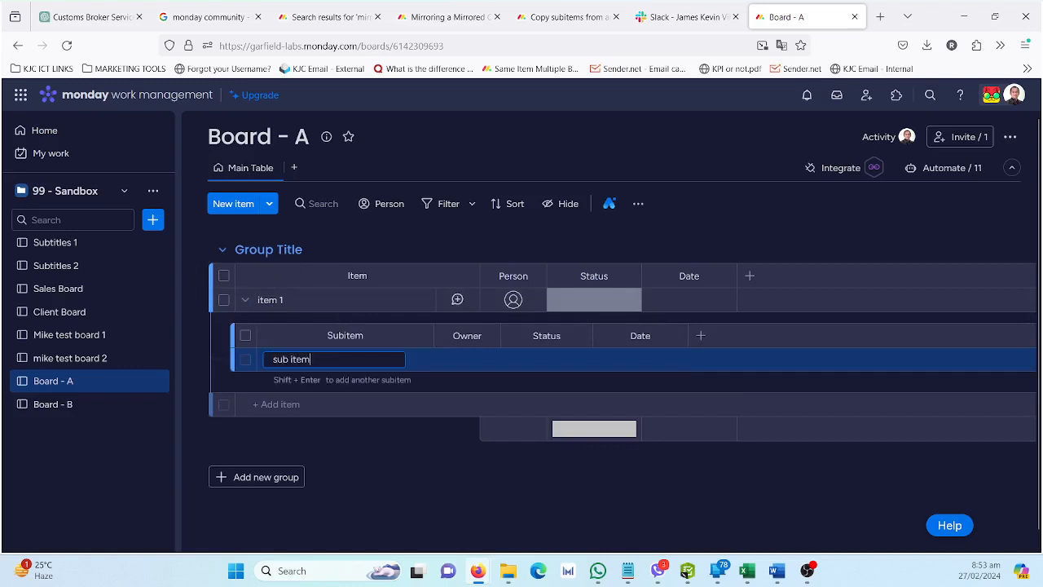
{"action": "type", "text": " 1"}
{"action": "key", "text": "Return"}
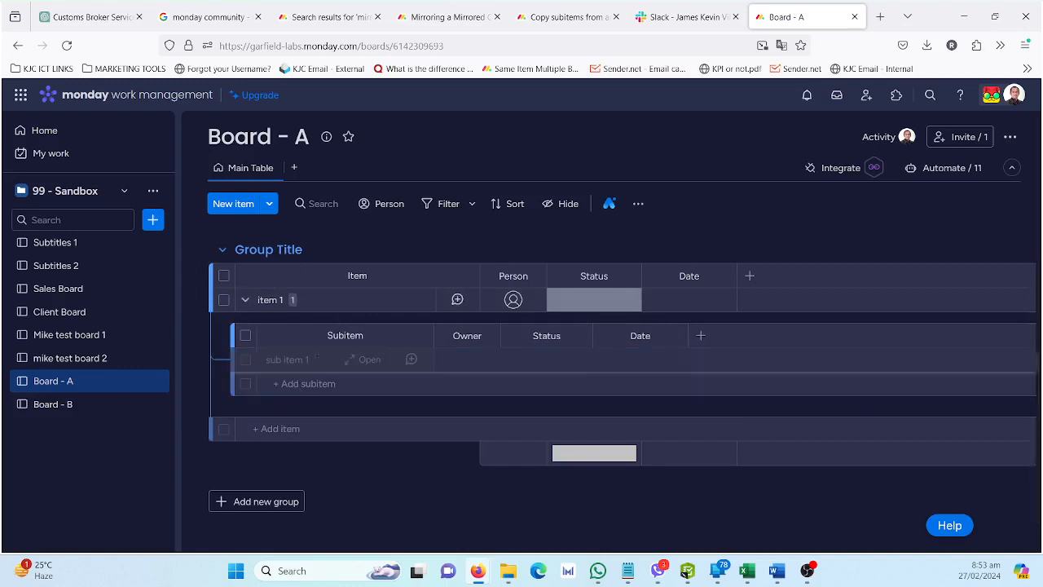
{"action": "left_click", "coordinate": [290, 383]}
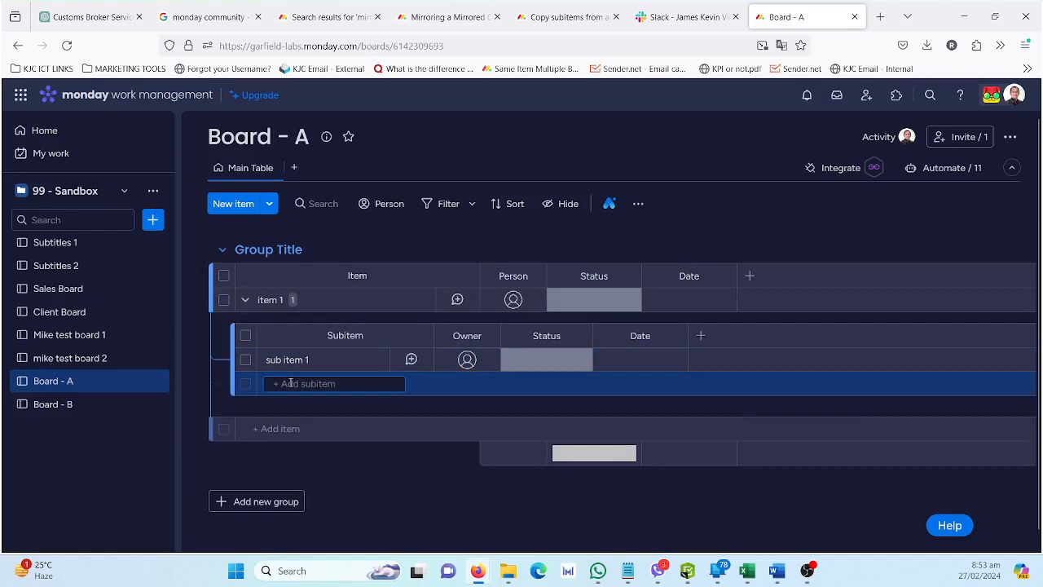
{"action": "type", "text": "sub item 2"}
{"action": "key", "text": "Return"}
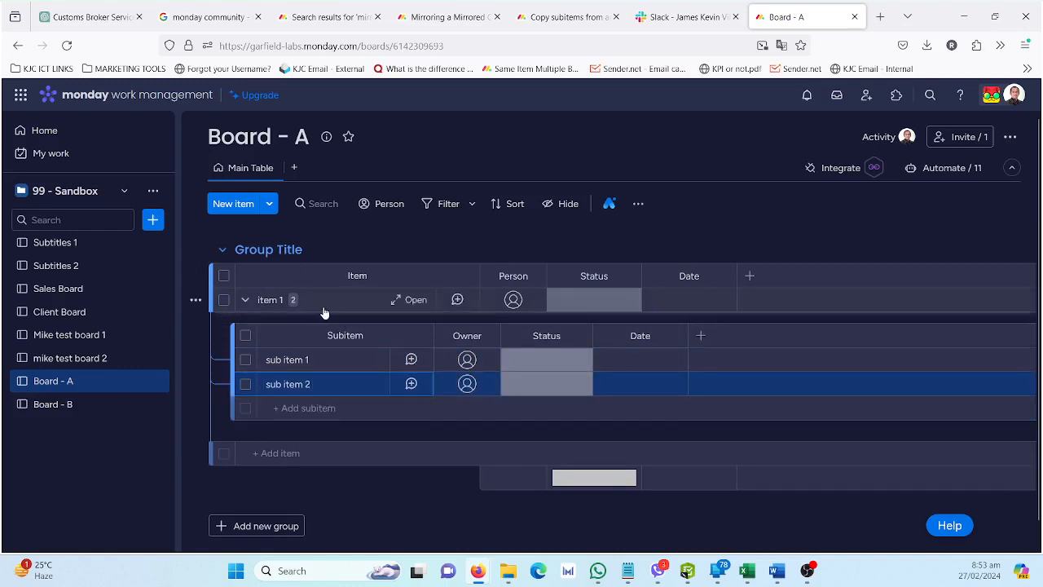
- Open item 1's Same Item Multiple Boards view and look up the app in the Item Views Center with "same i"
{"action": "left_click", "coordinate": [401, 301]}
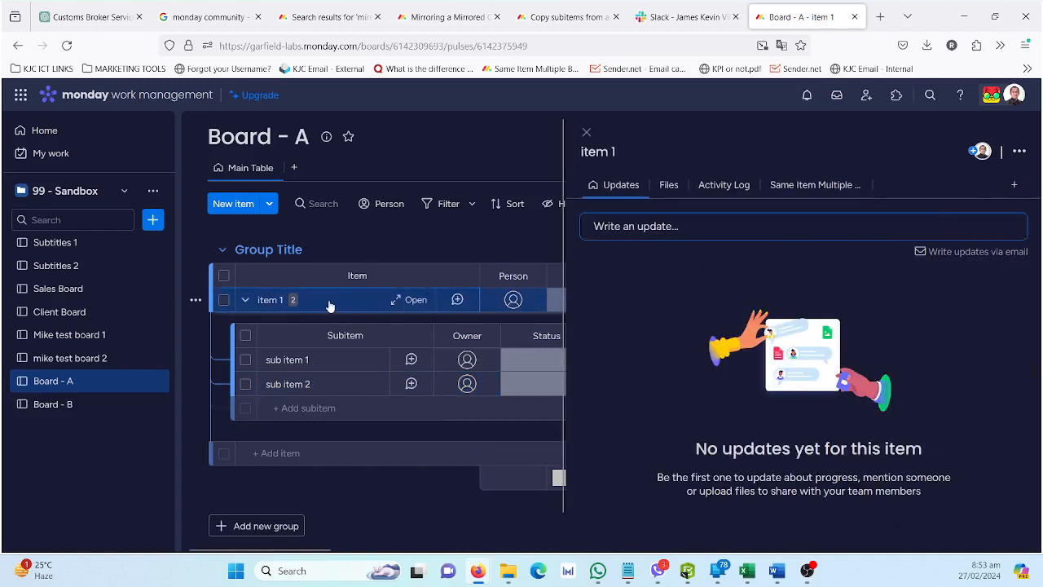
{"action": "left_click", "coordinate": [824, 188]}
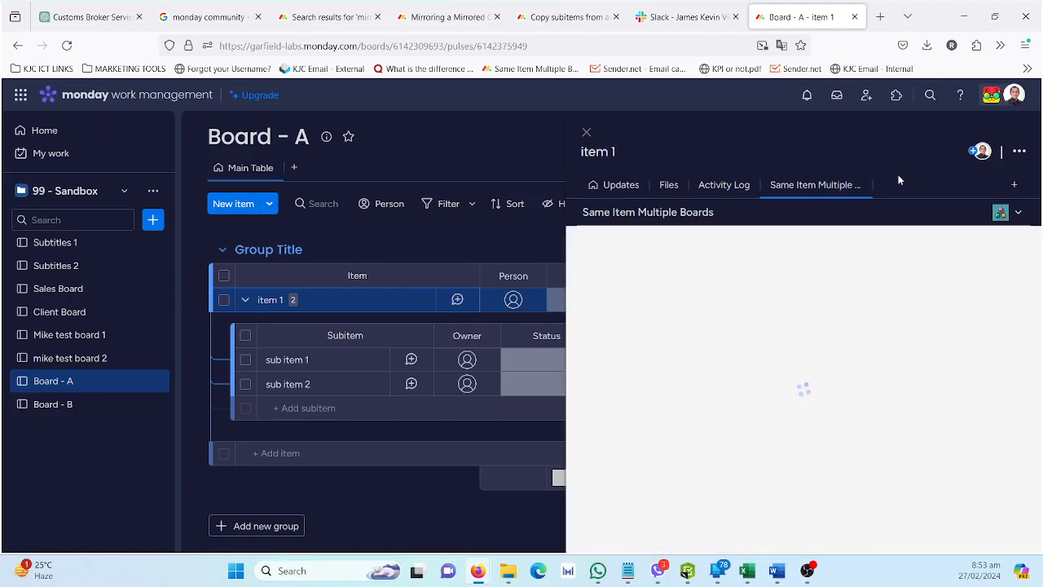
{"action": "left_click", "coordinate": [1015, 186]}
{"action": "left_click", "coordinate": [332, 133]}
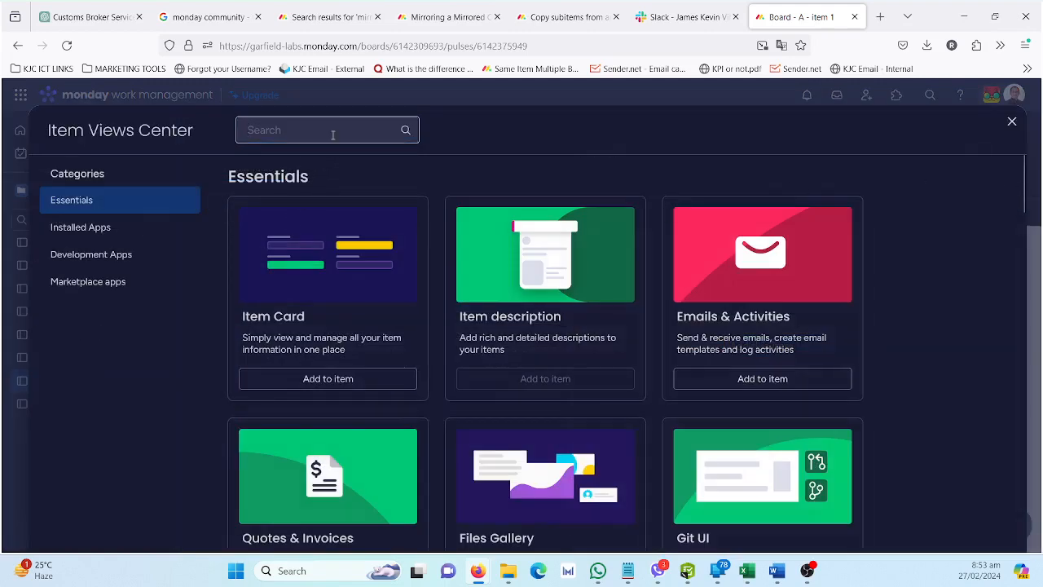
{"action": "type", "text": "same i"}
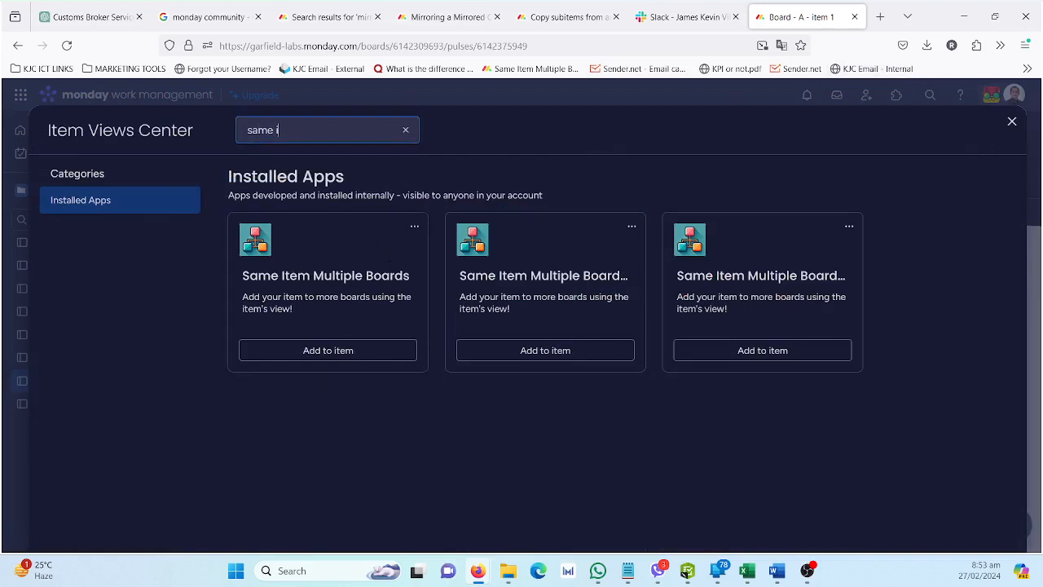
{"action": "left_click", "coordinate": [1013, 124]}
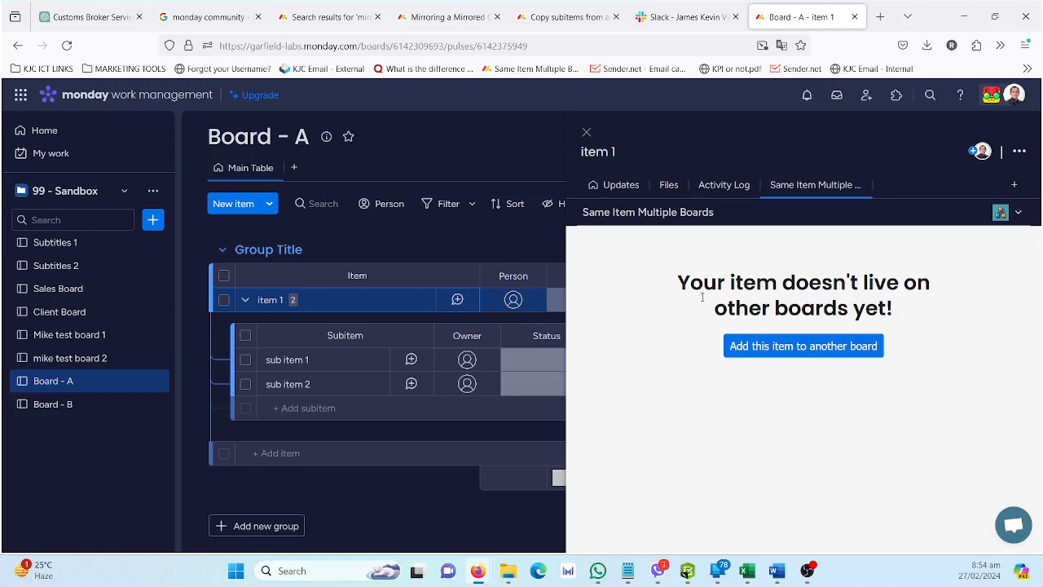
- Add item 1 to another board, choosing Group Title of Board - B in the 99 - Sandbox workspace
{"action": "left_click", "coordinate": [789, 346]}
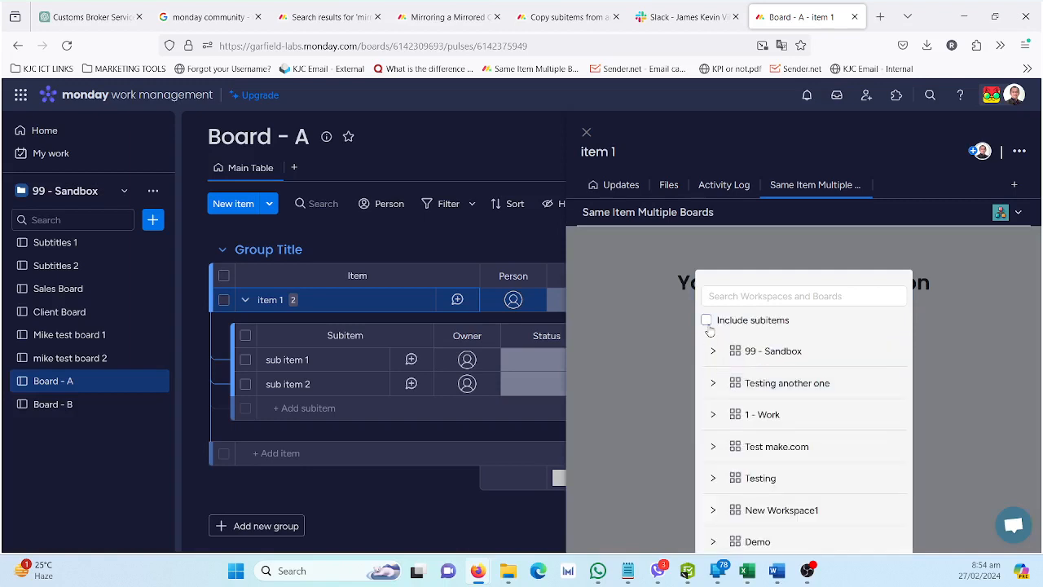
{"action": "left_click", "coordinate": [776, 296]}
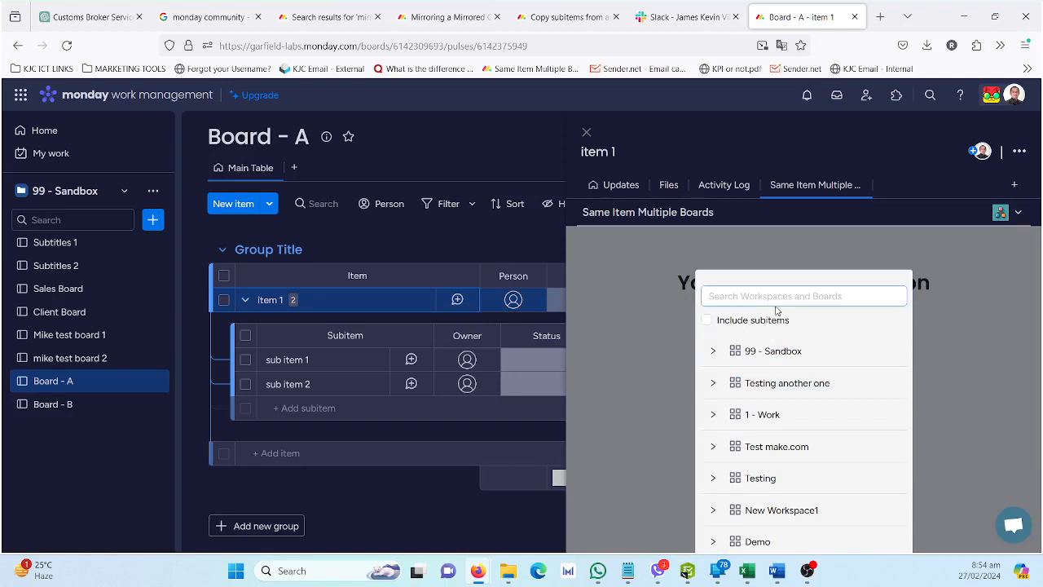
{"action": "type", "text": "board"}
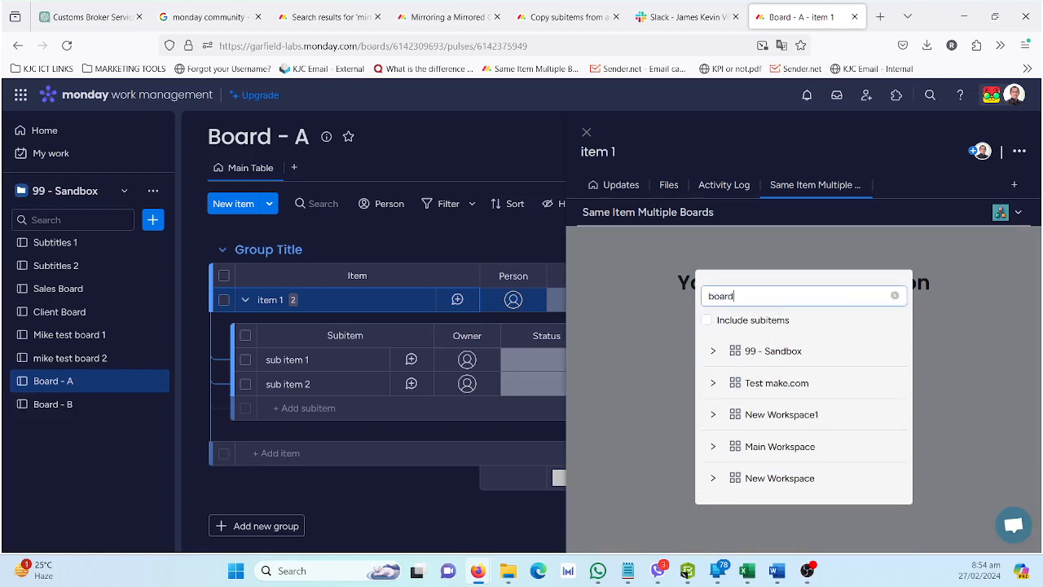
{"action": "left_click", "coordinate": [712, 352]}
{"action": "left_click", "coordinate": [725, 385]}
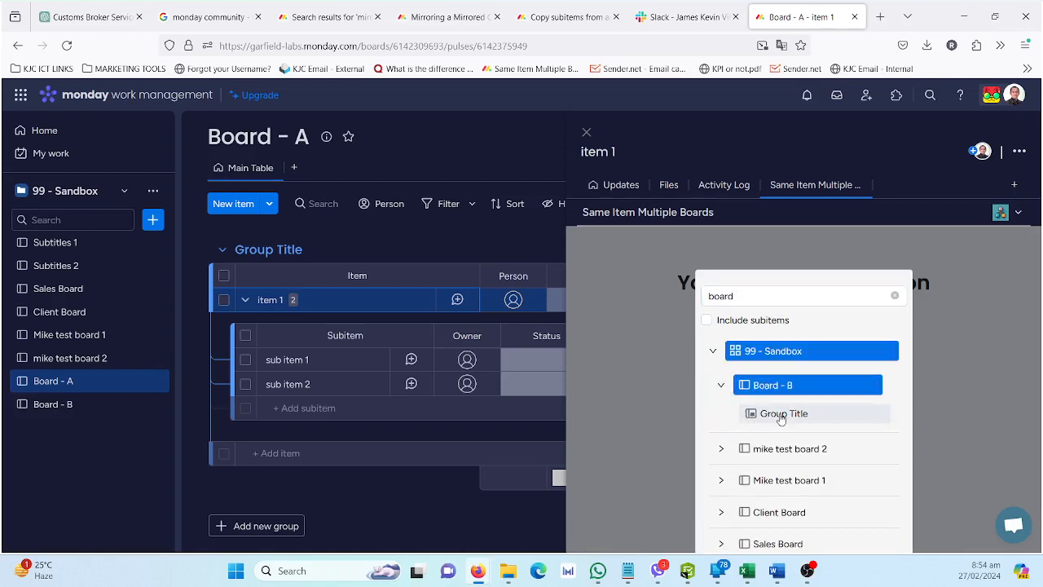
{"action": "left_click", "coordinate": [780, 414]}
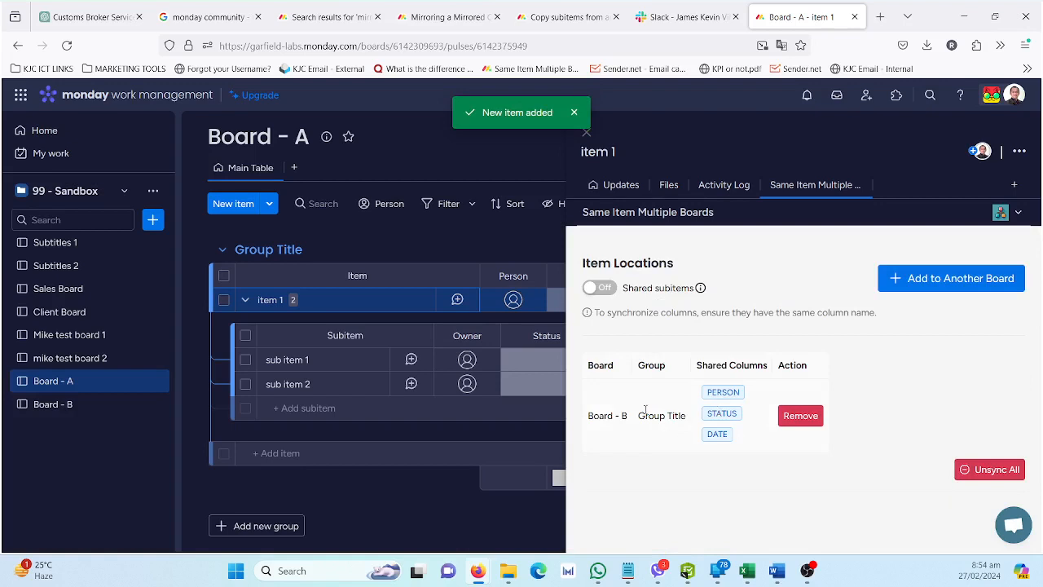
- Turn on shared subitems for item 1, close its details, and open Board - B to check the shared item
{"action": "left_click", "coordinate": [604, 287]}
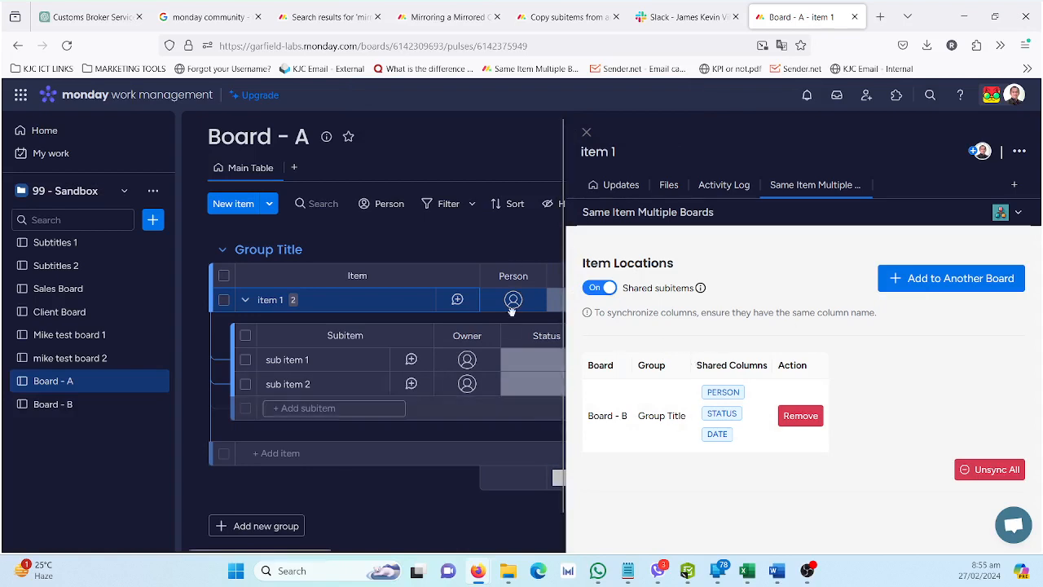
{"action": "left_click", "coordinate": [586, 132]}
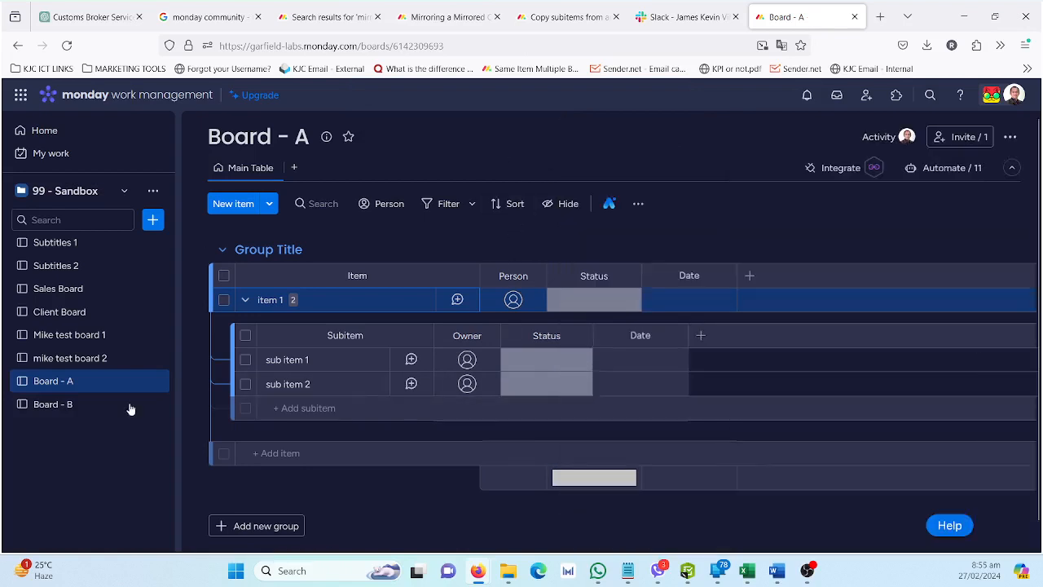
{"action": "left_click", "coordinate": [83, 405]}
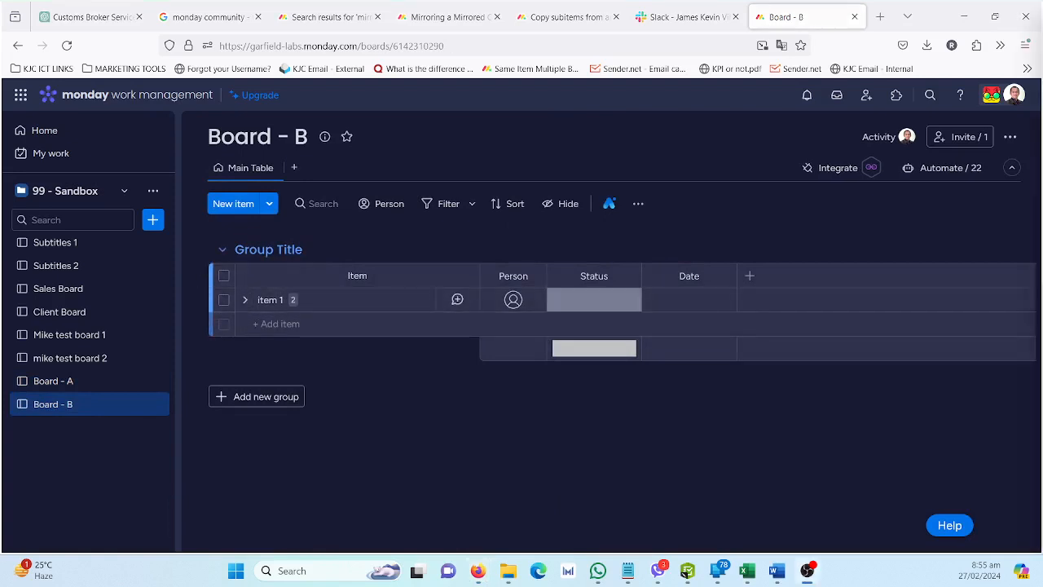
- Expand item 1 on Board - B to check its shared subitems
{"action": "left_click", "coordinate": [246, 301]}
{"action": "left_click", "coordinate": [246, 301]}
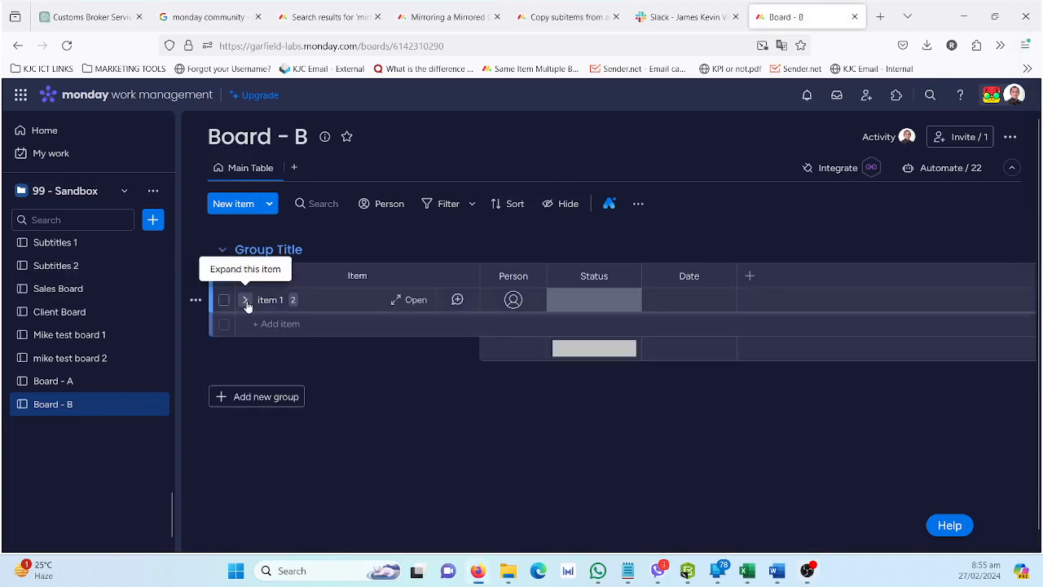
{"action": "left_click", "coordinate": [245, 301]}
- Add a subitem named "sub item 3" under item 1 on Board - A
{"action": "left_click", "coordinate": [94, 388]}
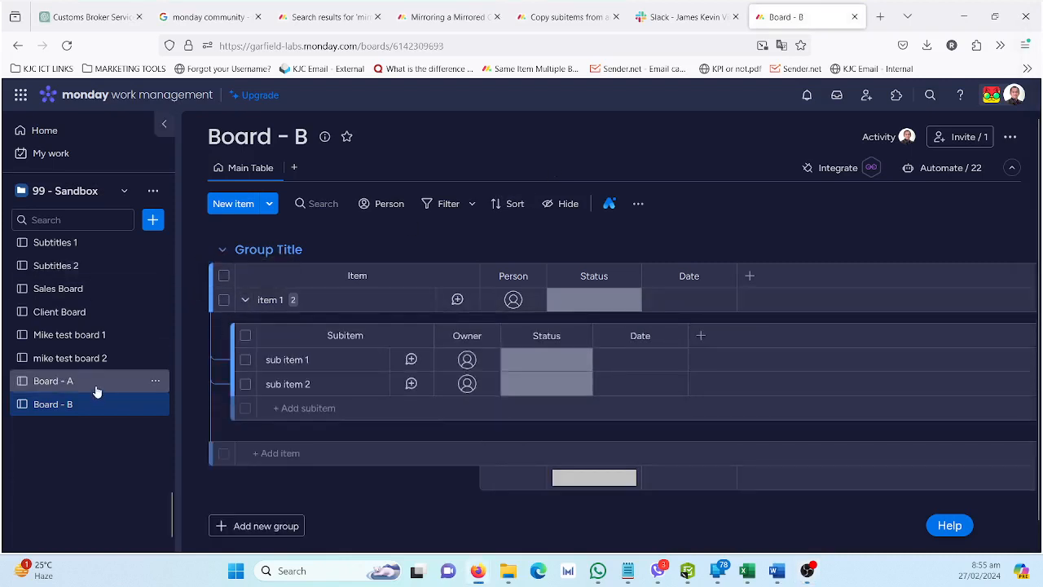
{"action": "left_click", "coordinate": [244, 300]}
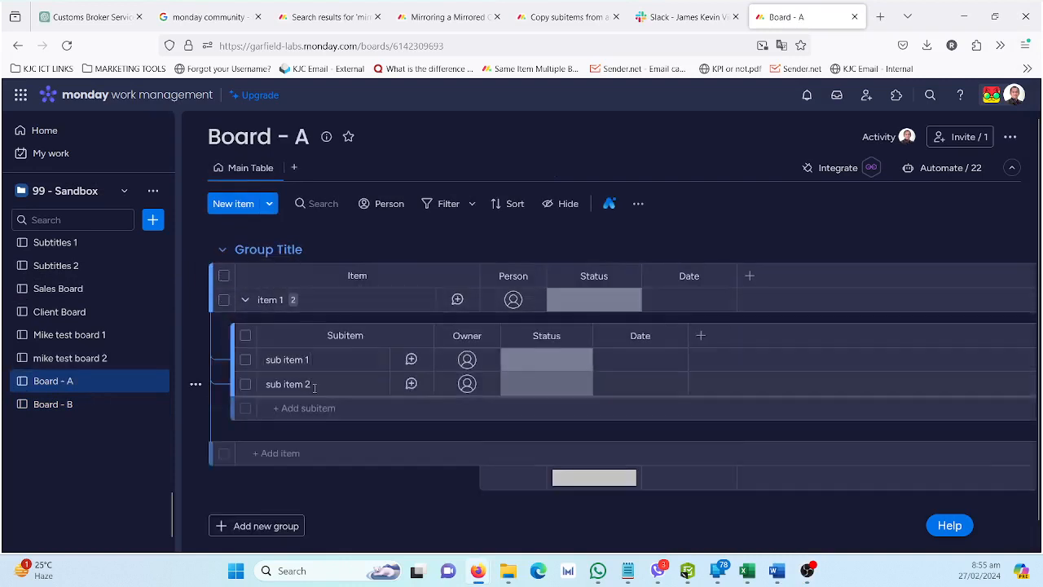
{"action": "left_click", "coordinate": [326, 383]}
{"action": "left_click", "coordinate": [310, 407]}
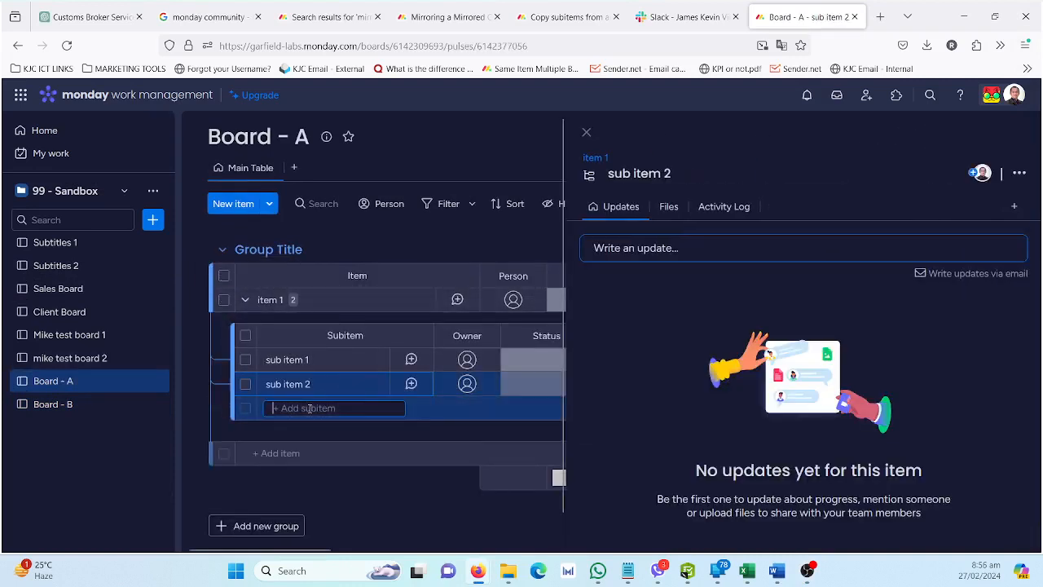
{"action": "left_click", "coordinate": [583, 144]}
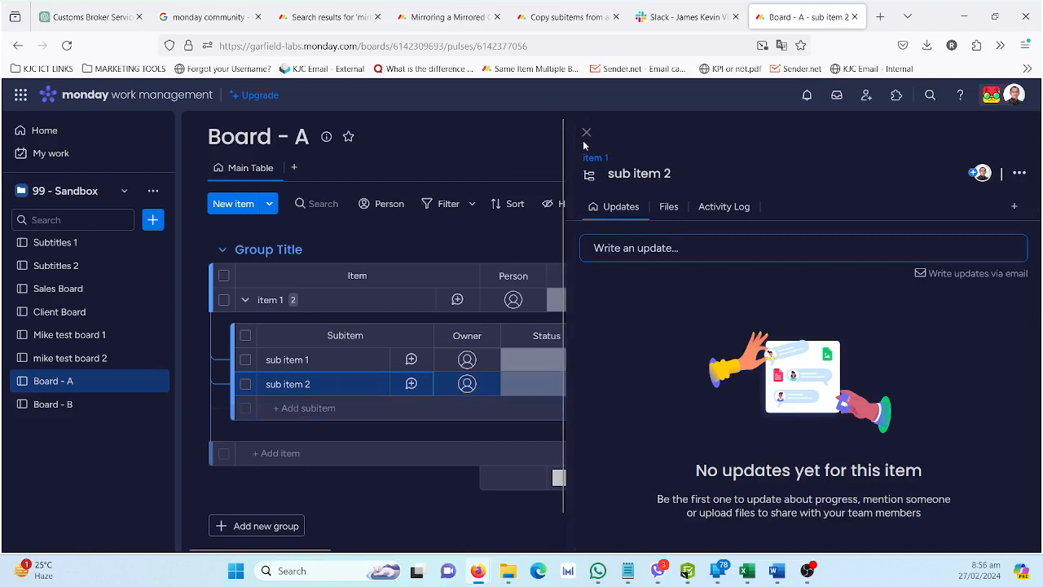
{"action": "left_click", "coordinate": [588, 134]}
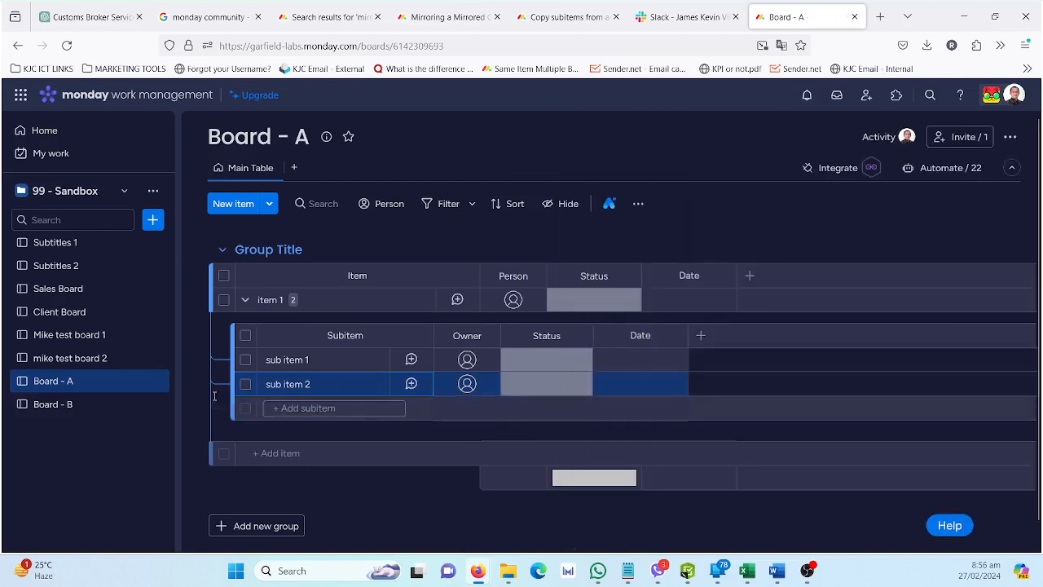
{"action": "left_click", "coordinate": [326, 408]}
{"action": "type", "text": "sub item 3"}
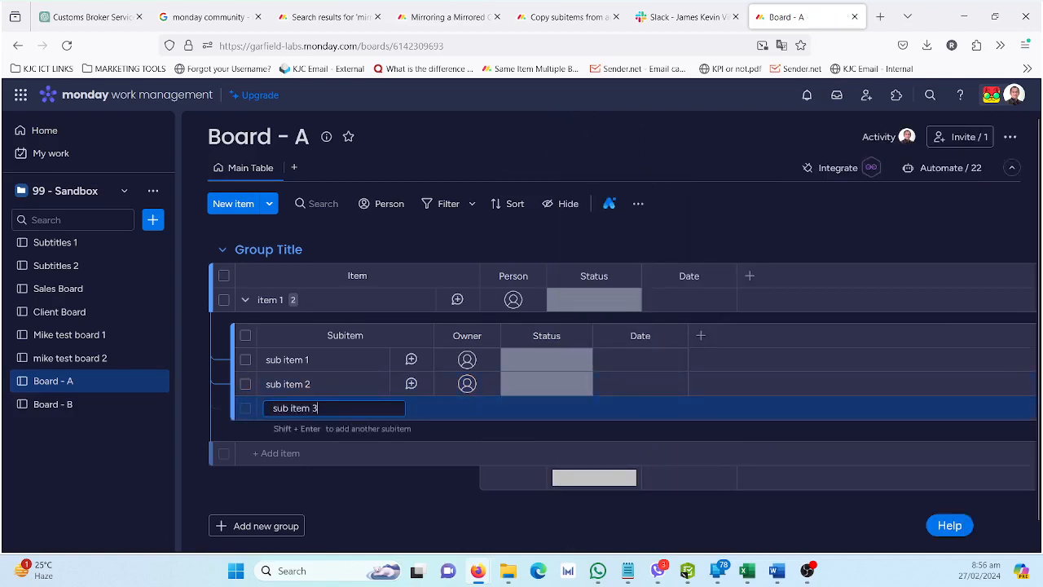
{"action": "key", "text": "Return"}
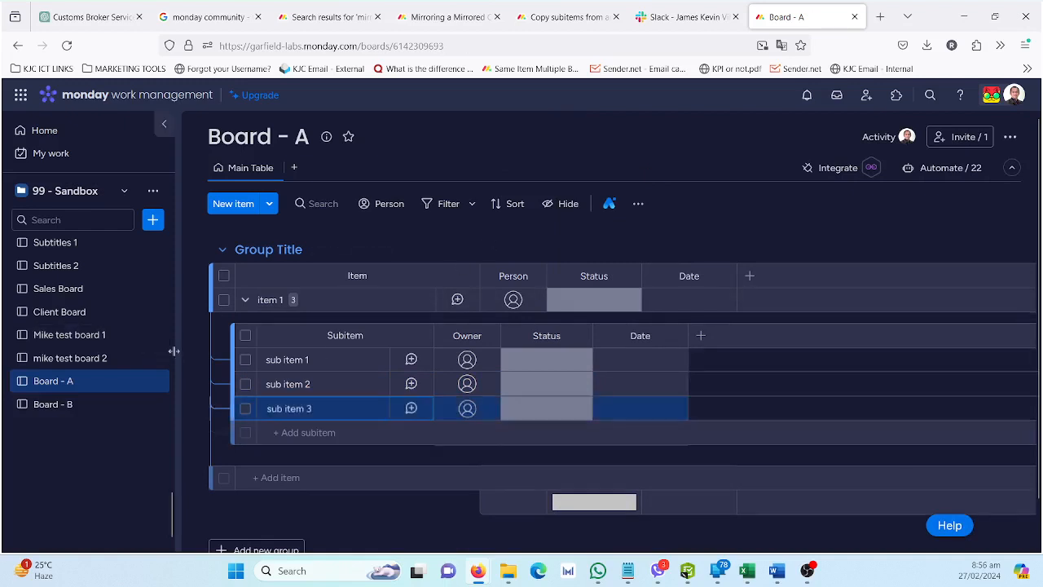
- Check item 1's subitems on Board - B, and reread the community question about copying subitems from another board
{"action": "left_click", "coordinate": [95, 404]}
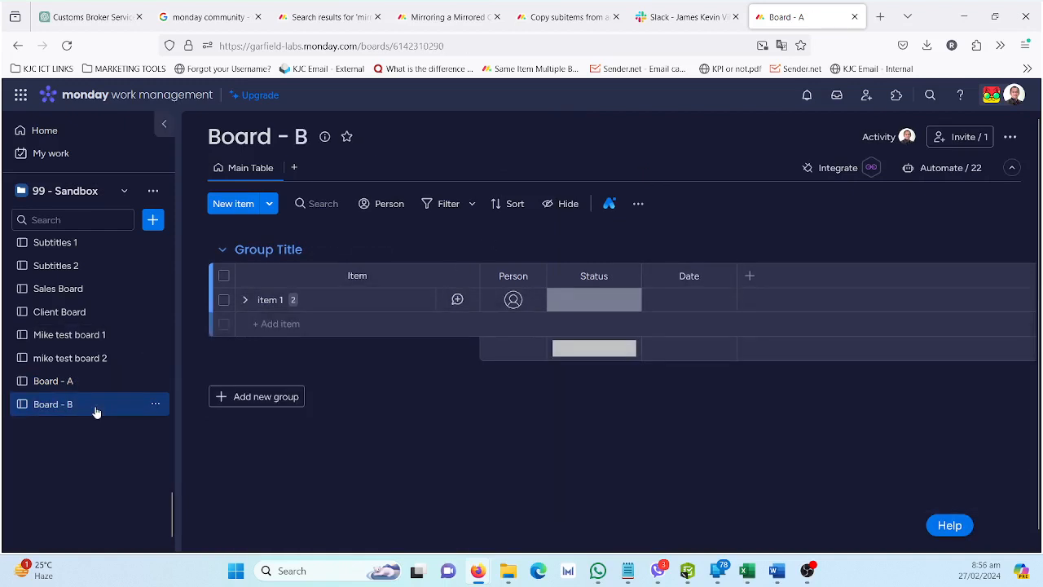
{"action": "left_click", "coordinate": [244, 300]}
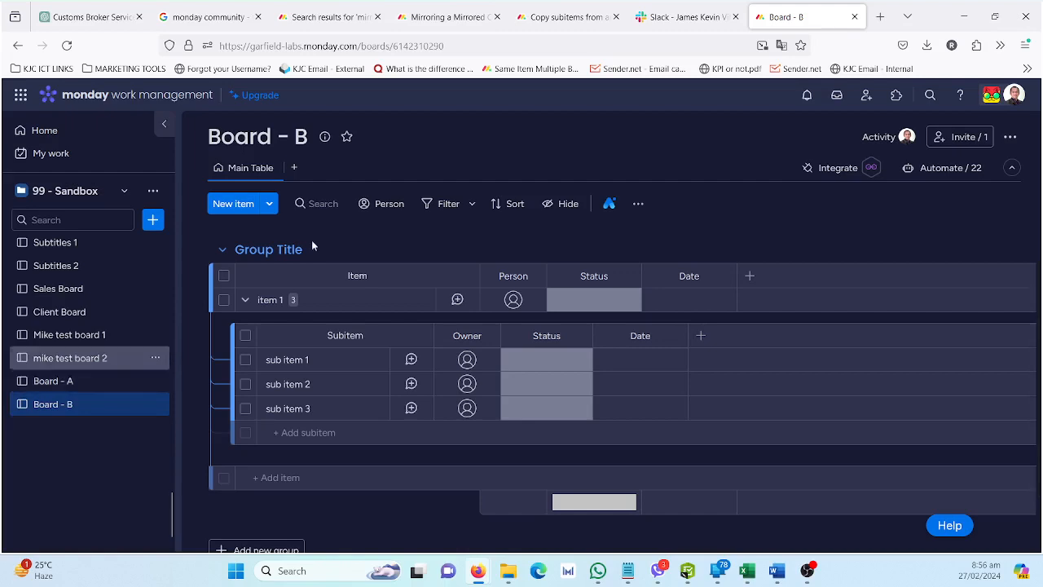
{"action": "left_click", "coordinate": [555, 4]}
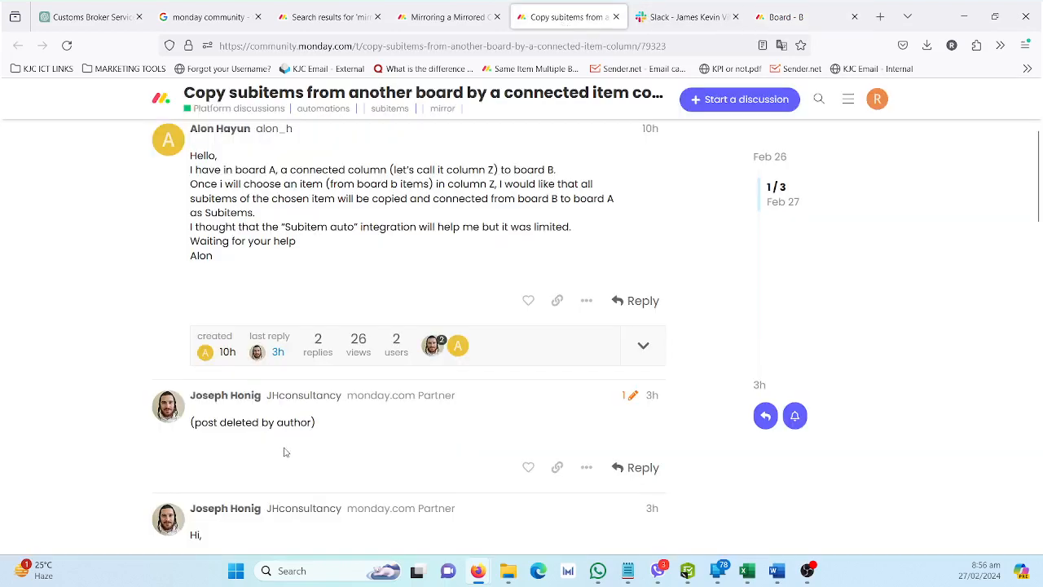
{"action": "scroll", "coordinate": [284, 450], "scroll_direction": "up", "scroll_amount": 2}
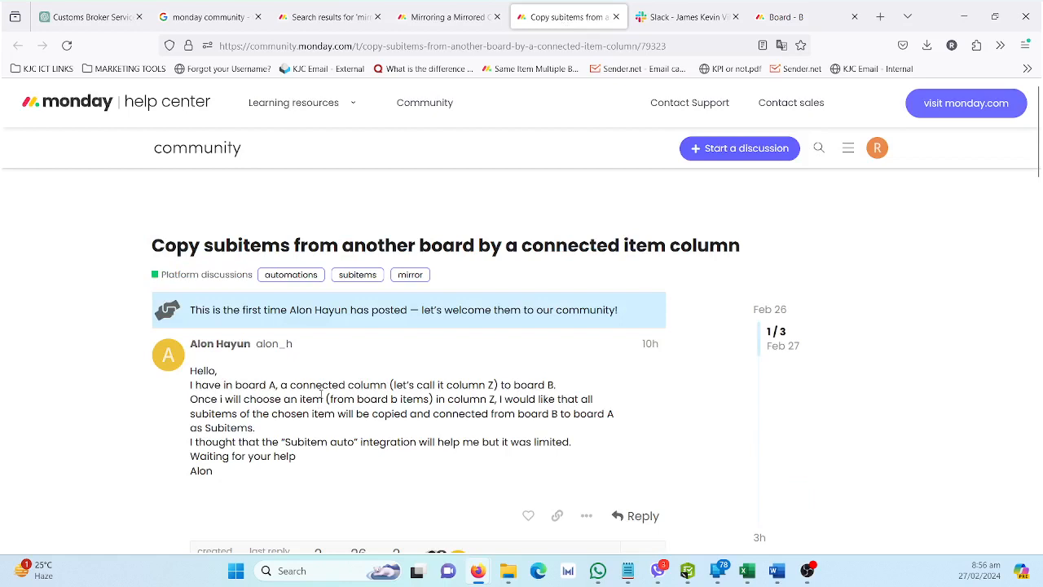
{"action": "left_click", "coordinate": [785, 18]}
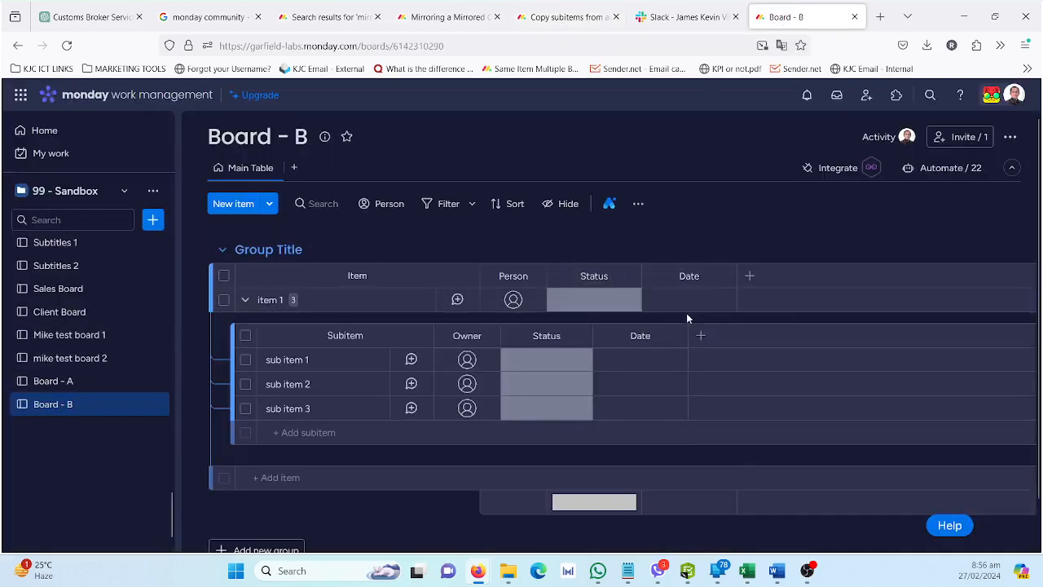
- Set item 1's status to Working on it on Board - A, check the shared item on Board - B, and return to Board - A
{"action": "left_click", "coordinate": [89, 390]}
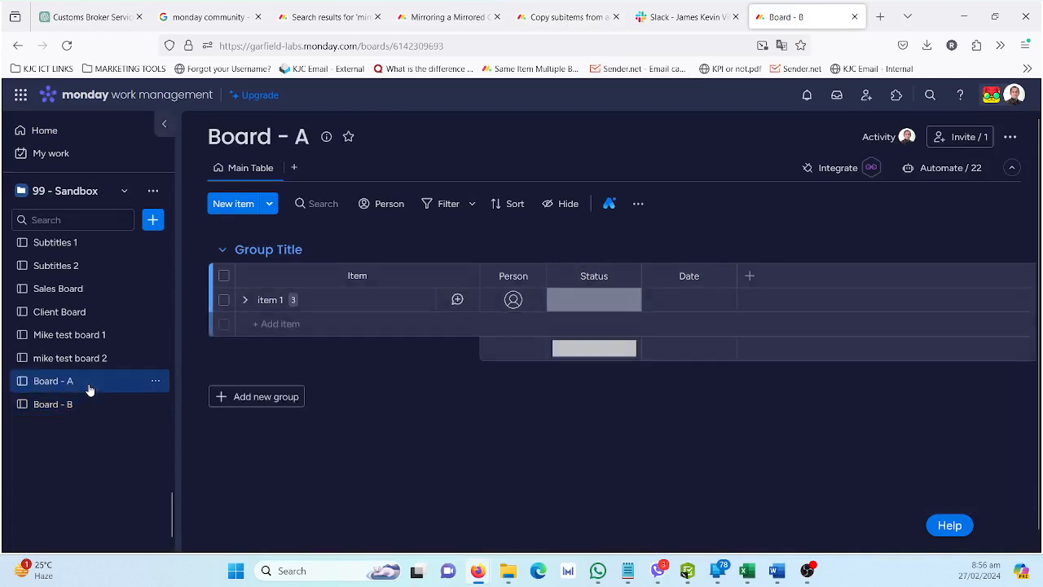
{"action": "left_click", "coordinate": [576, 309]}
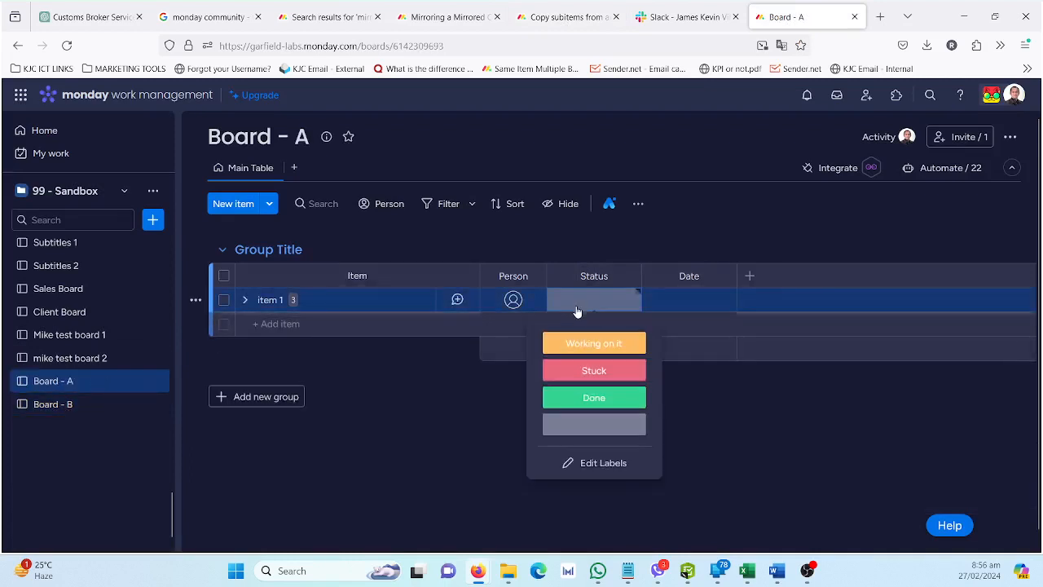
{"action": "left_click", "coordinate": [584, 343]}
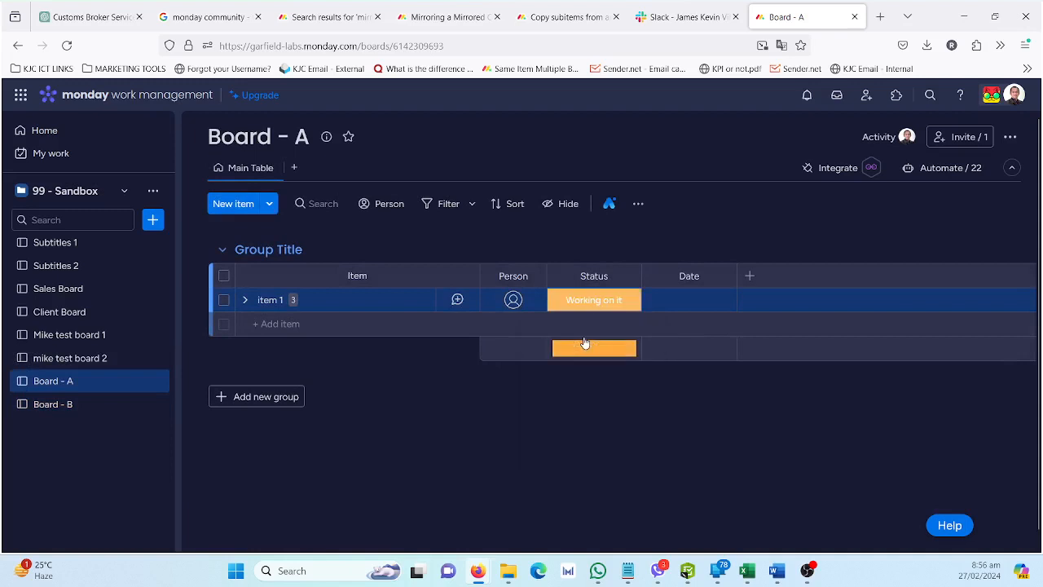
{"action": "left_click", "coordinate": [95, 405]}
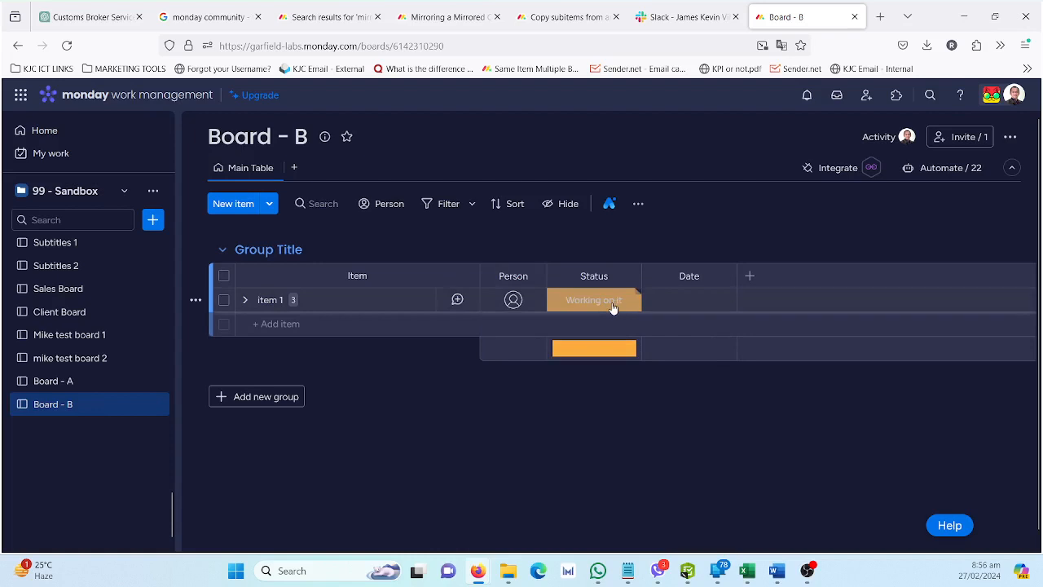
{"action": "left_click", "coordinate": [115, 384]}
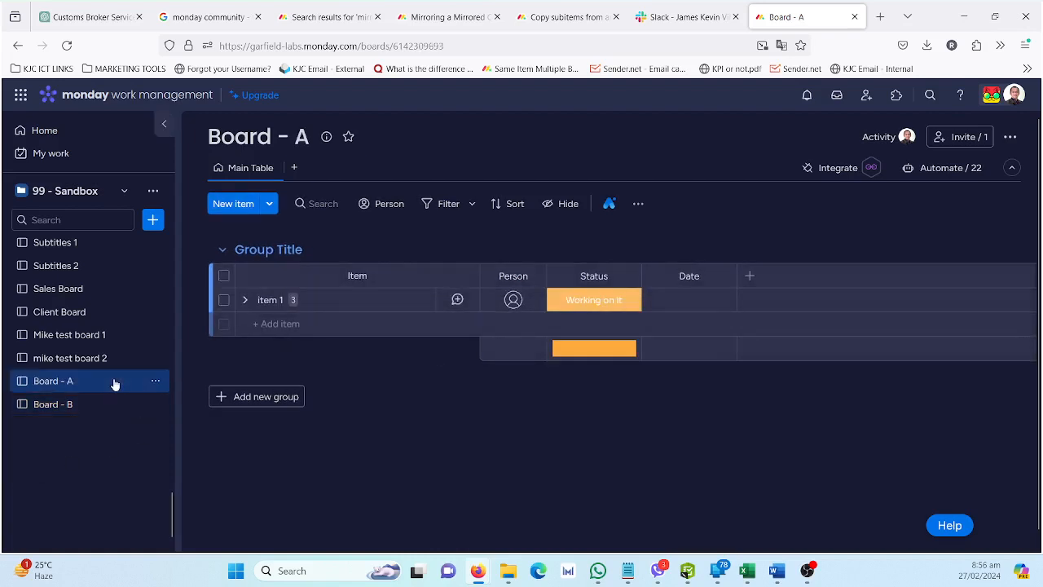